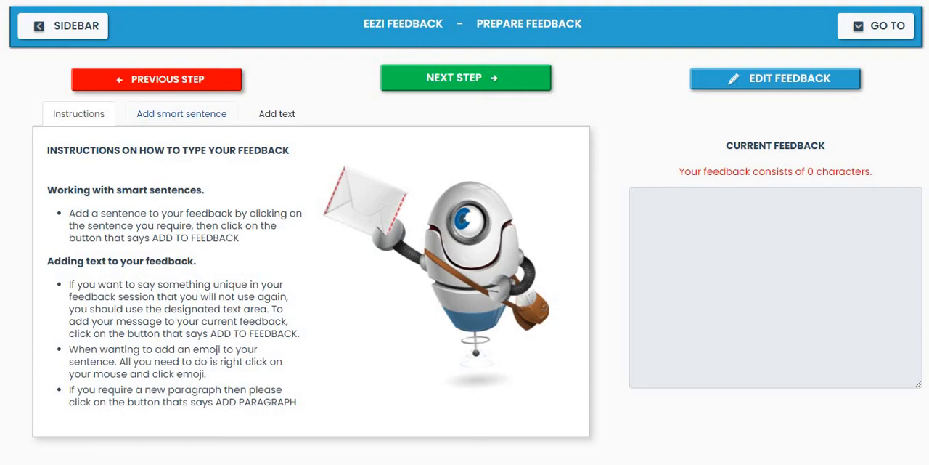
Add the student greeting and the Unit 1 of Starter Level 1 introduction from the Hello and Goodbye smart sentences as separate feedback paragraphs
click(182, 114)
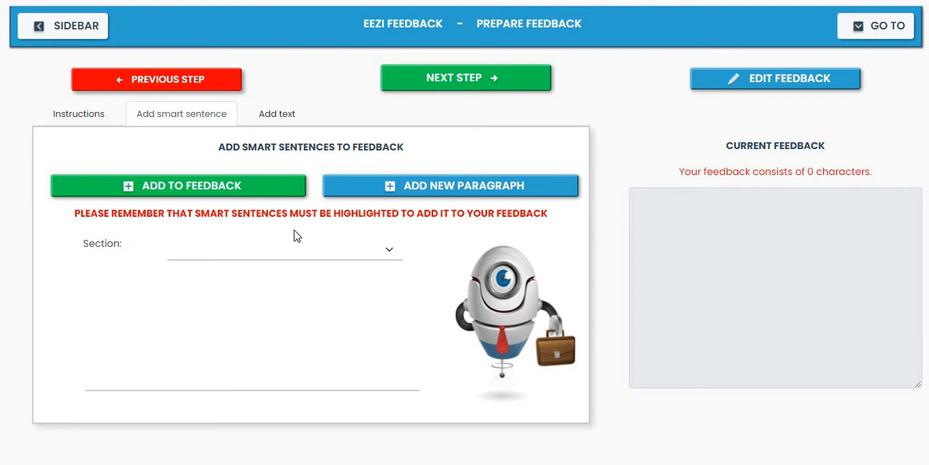
click(391, 254)
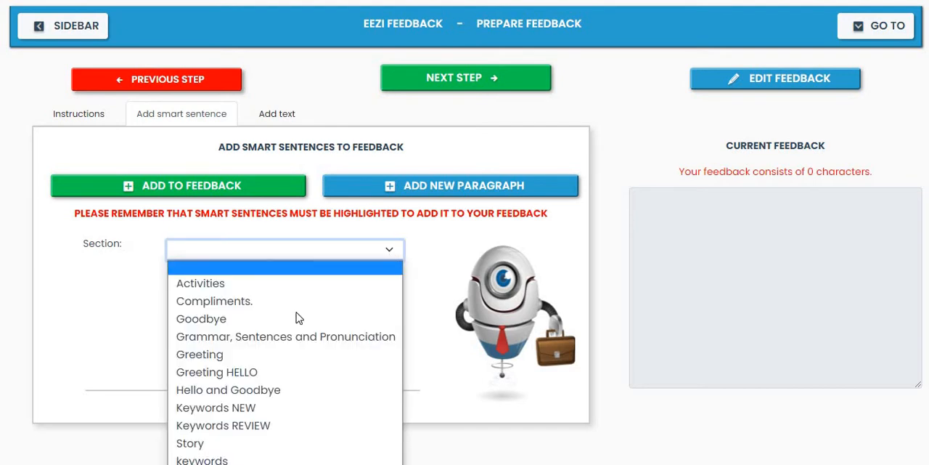
click(276, 392)
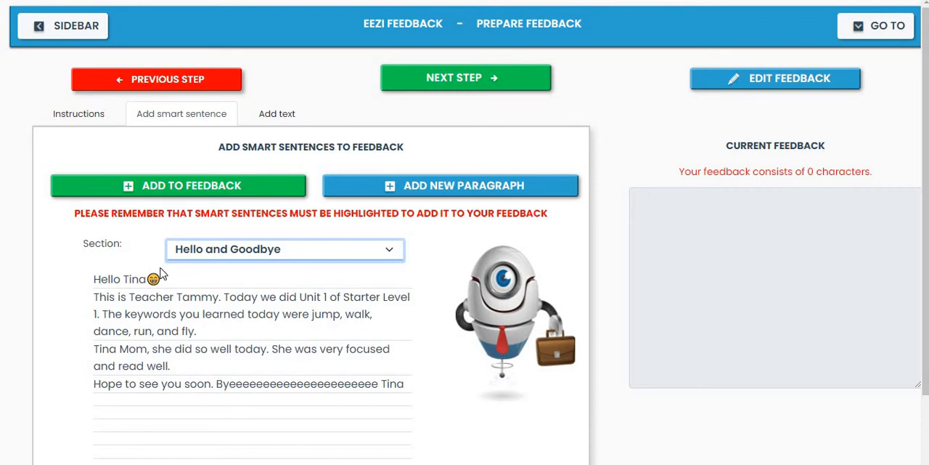
click(113, 281)
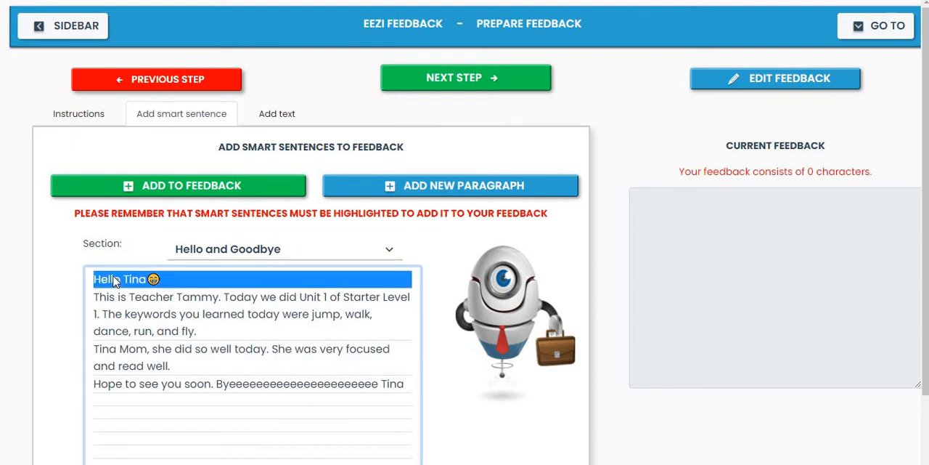
click(146, 195)
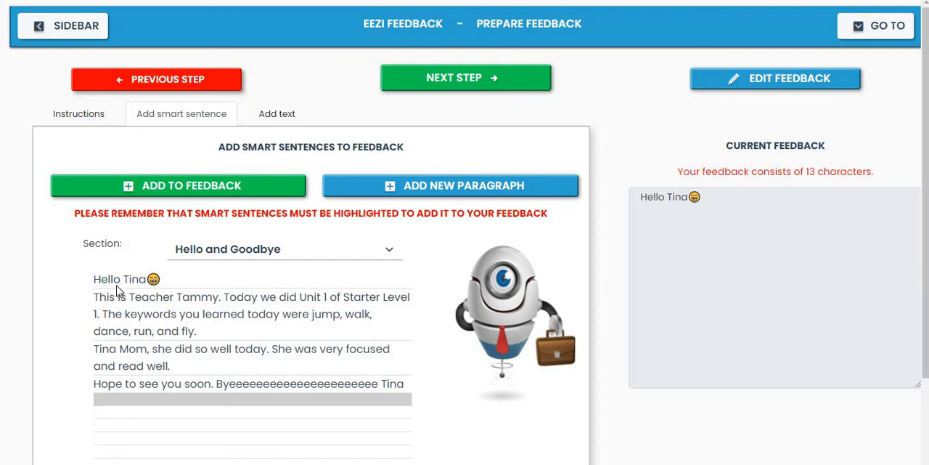
click(164, 314)
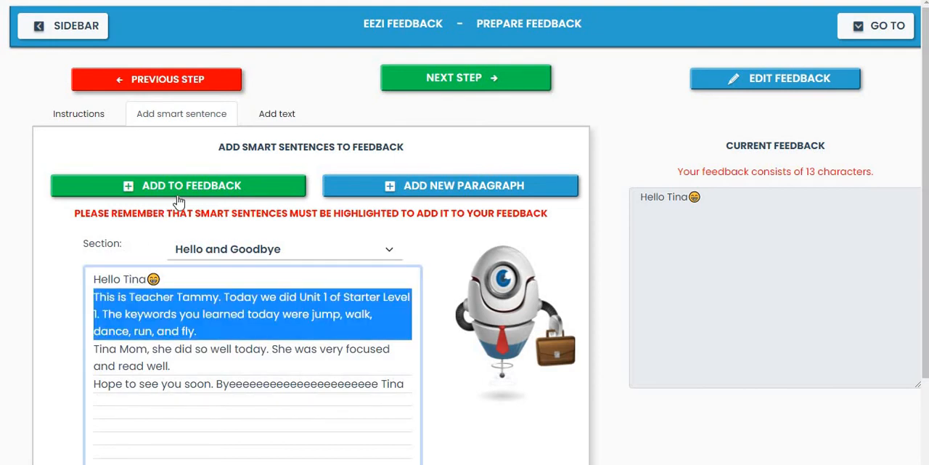
click(183, 187)
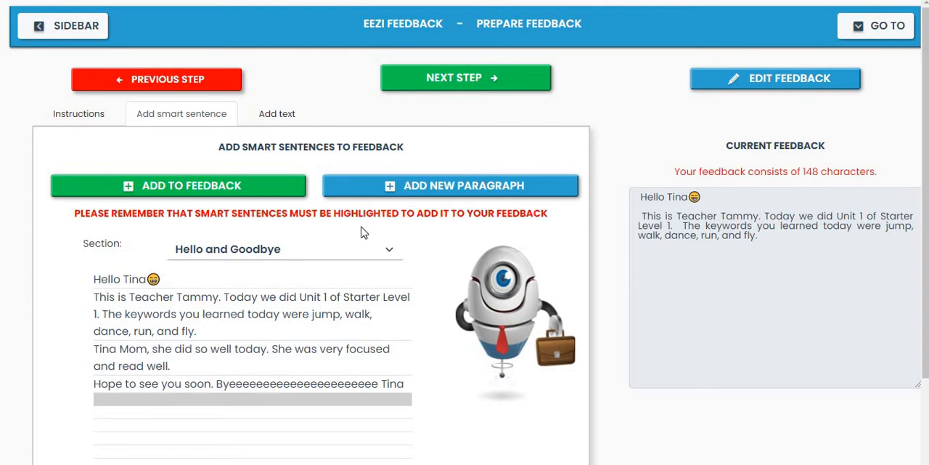
Add the Keywords REVIEW sentences about reviewing the previous lesson at the beginning and "You struggled with the keywords." to the feedback
click(388, 254)
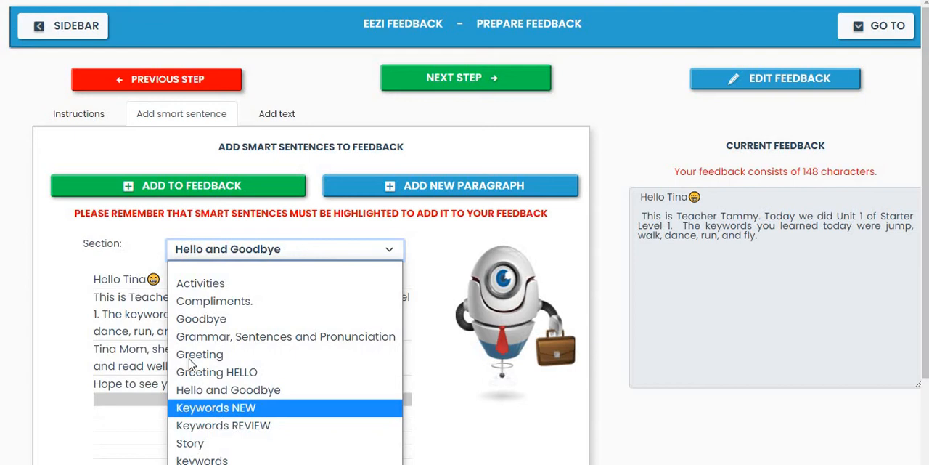
click(222, 424)
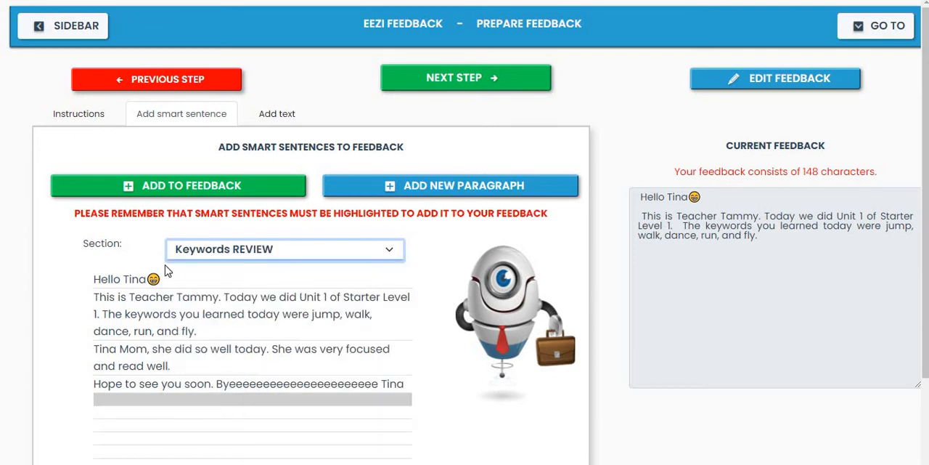
click(390, 251)
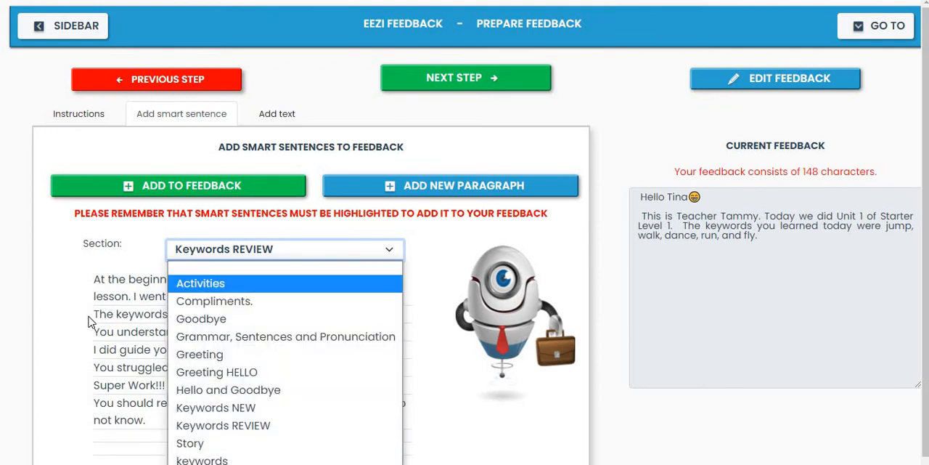
click(114, 306)
click(128, 292)
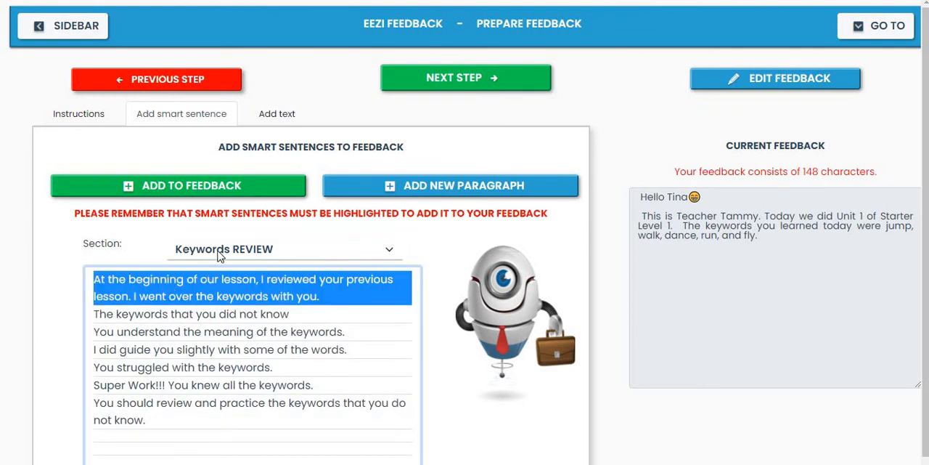
click(228, 190)
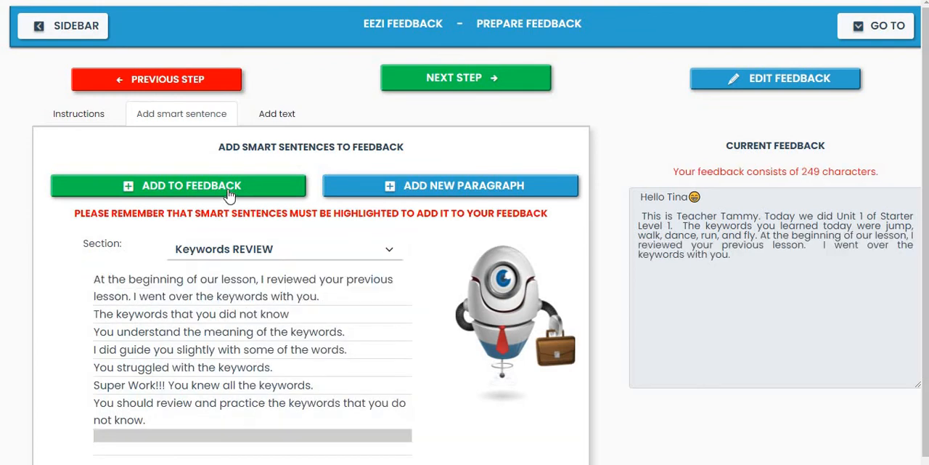
click(199, 369)
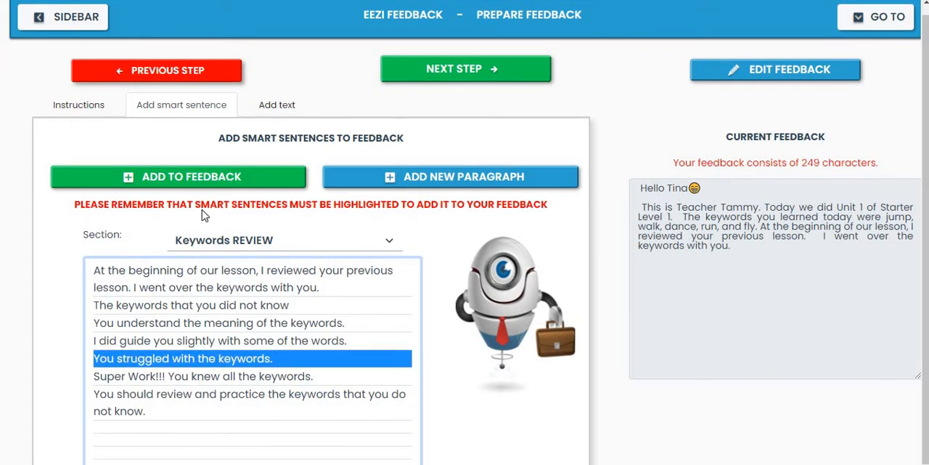
click(216, 179)
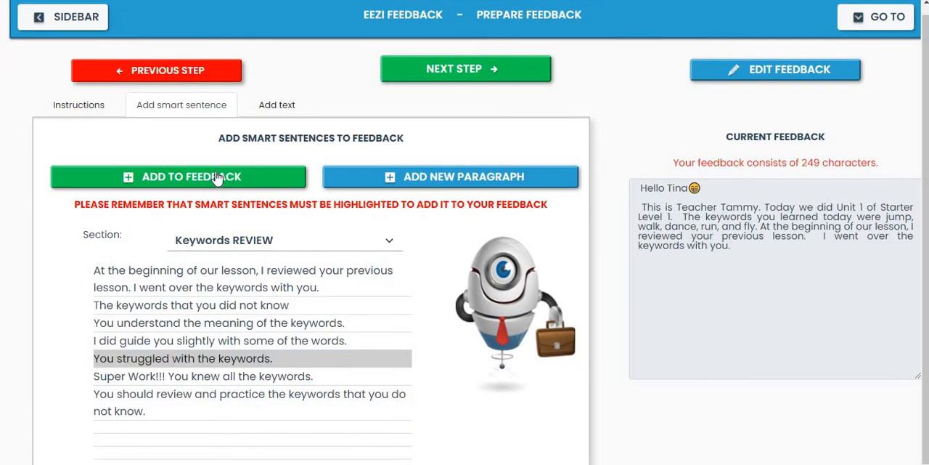
Add "Excellent work!!!!" and "Your pronunciation is improving." from the Compliments smart sentences to the feedback
click(385, 245)
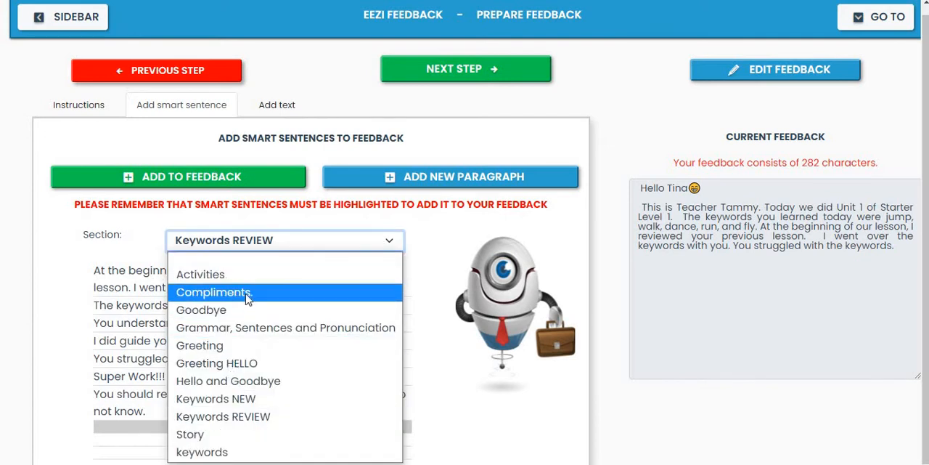
click(247, 294)
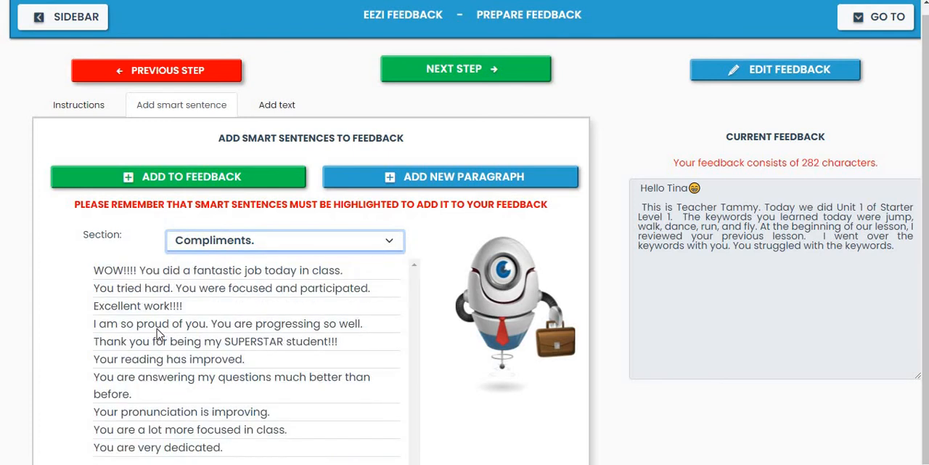
click(167, 306)
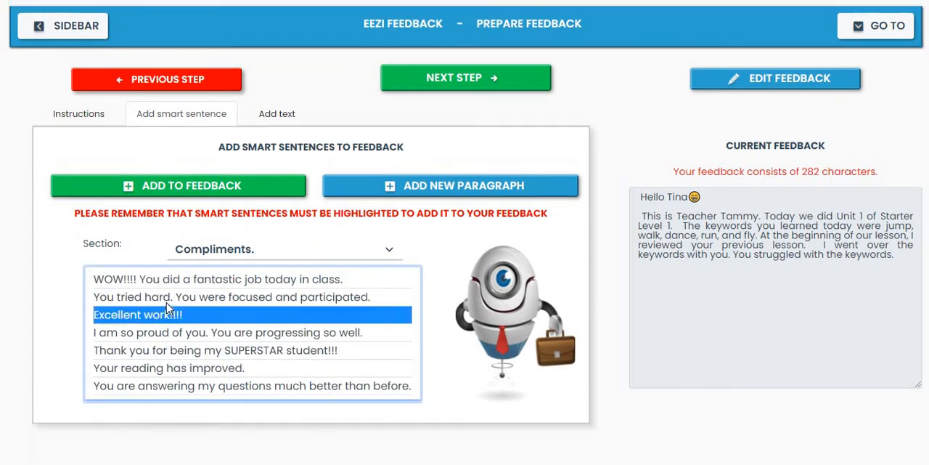
click(218, 190)
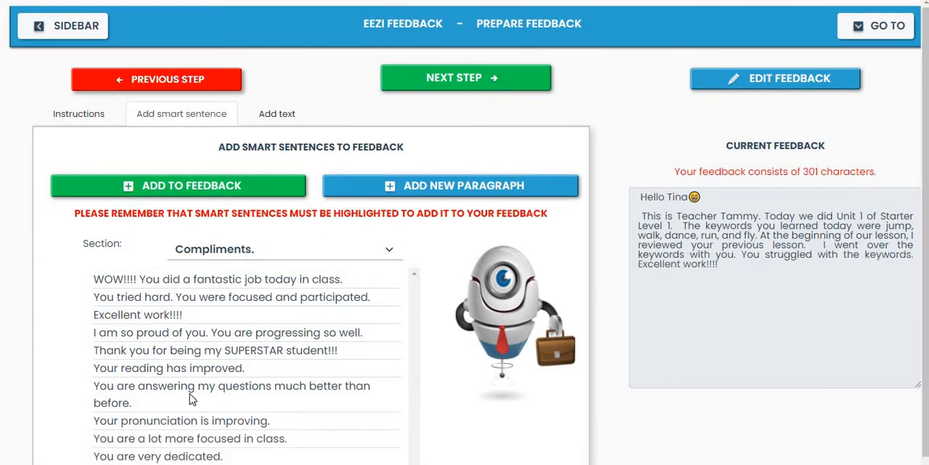
click(182, 427)
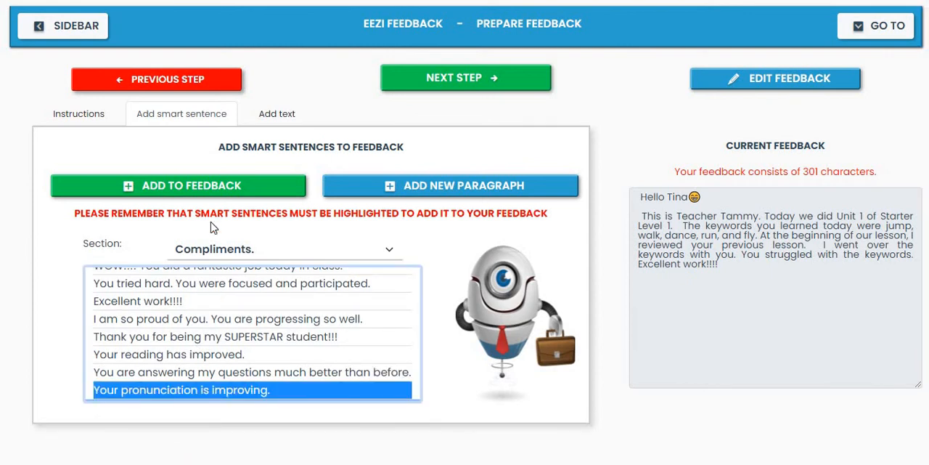
click(223, 190)
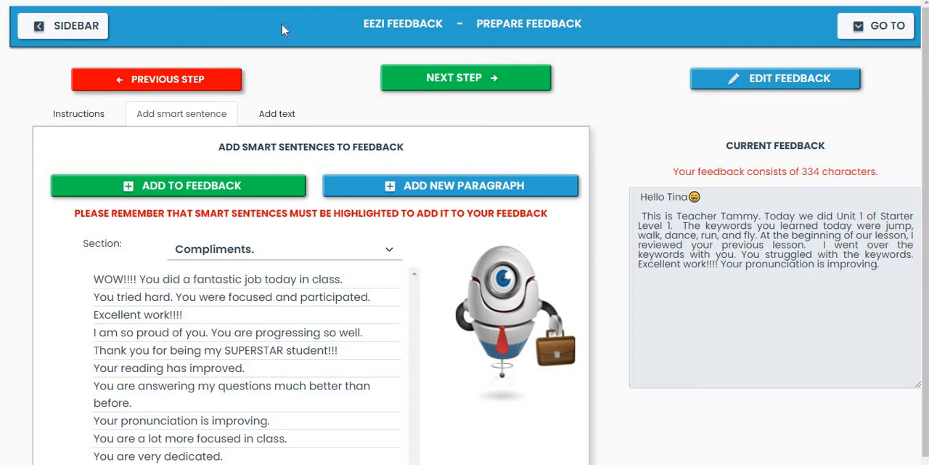
Add the custom text "Thank you for singing for me today in class. You have a beautiful voice." to the feedback as a new paragraph
click(269, 116)
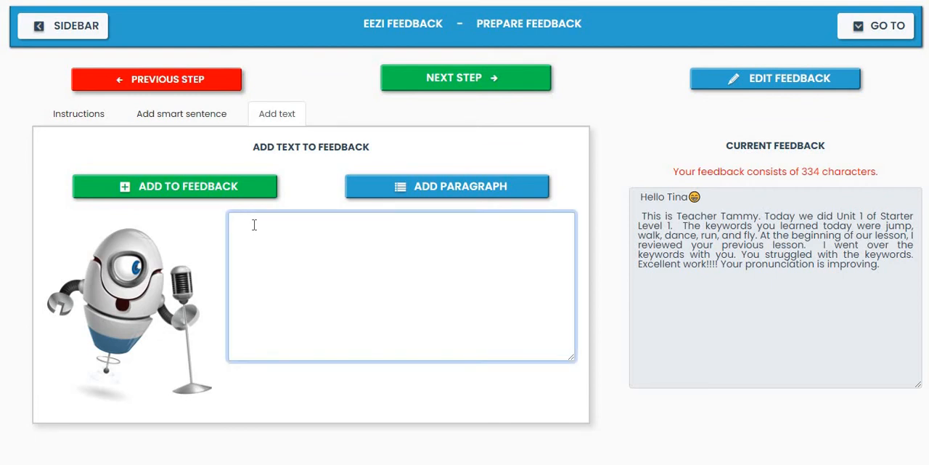
text(Thank you fo)
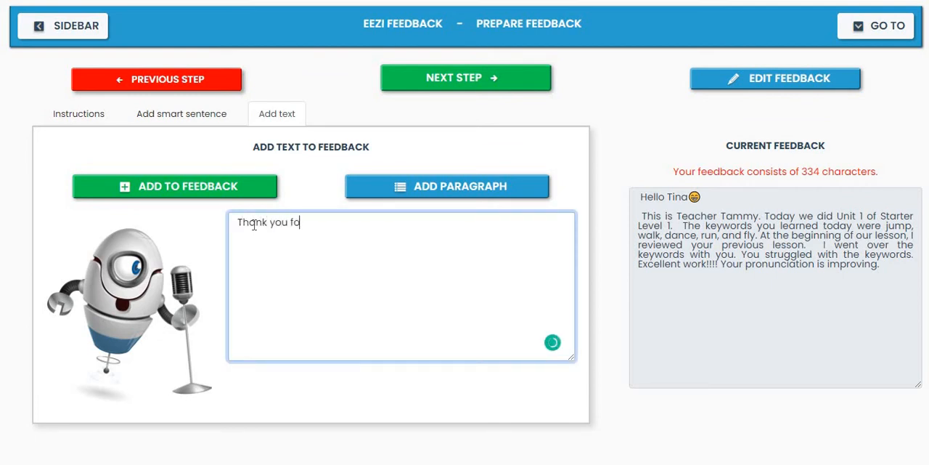
text(r singing for m)
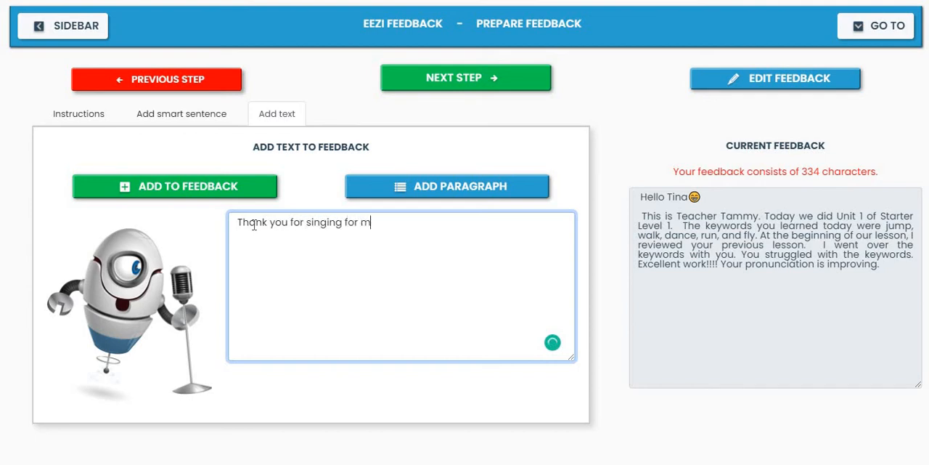
text(e today in class)
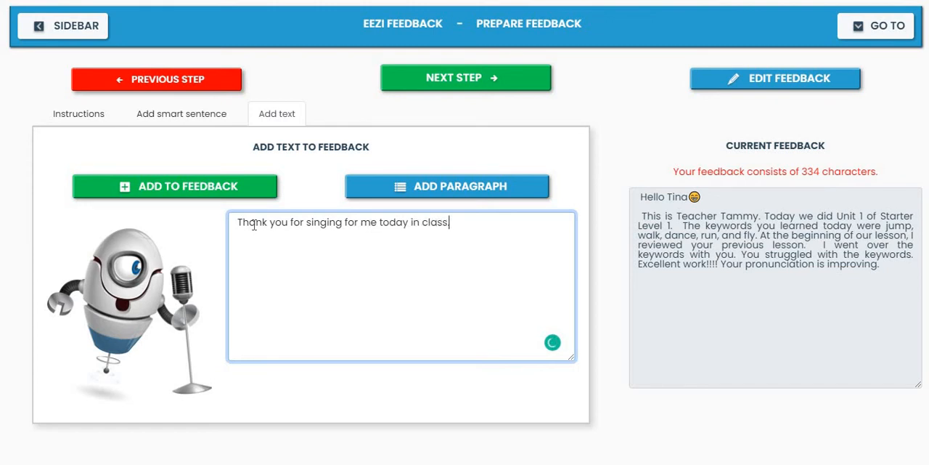
text(.  You have a beau)
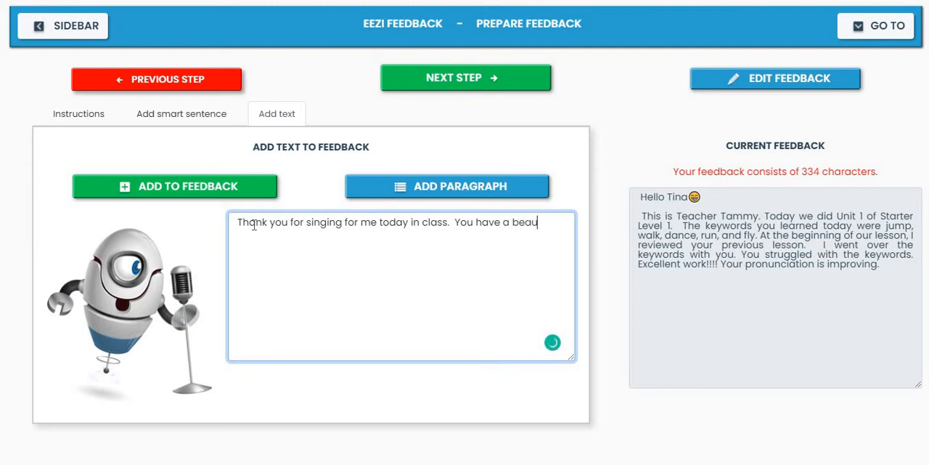
text(tiful voice.)
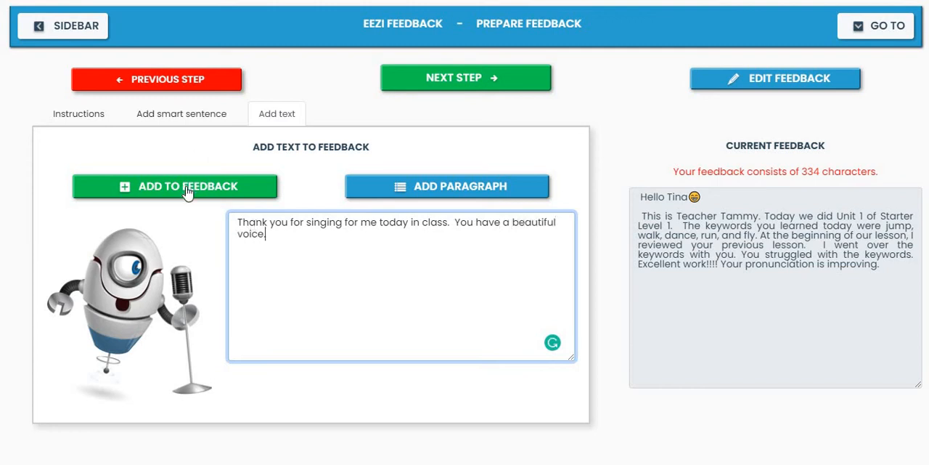
click(188, 187)
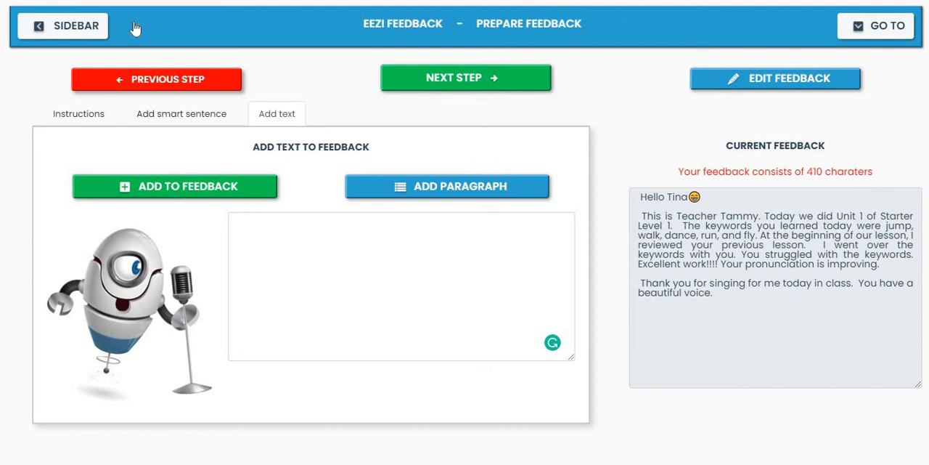
Add the Hello and Goodbye smart sentence telling the student's mom that she did well, was very focused and read well
click(174, 116)
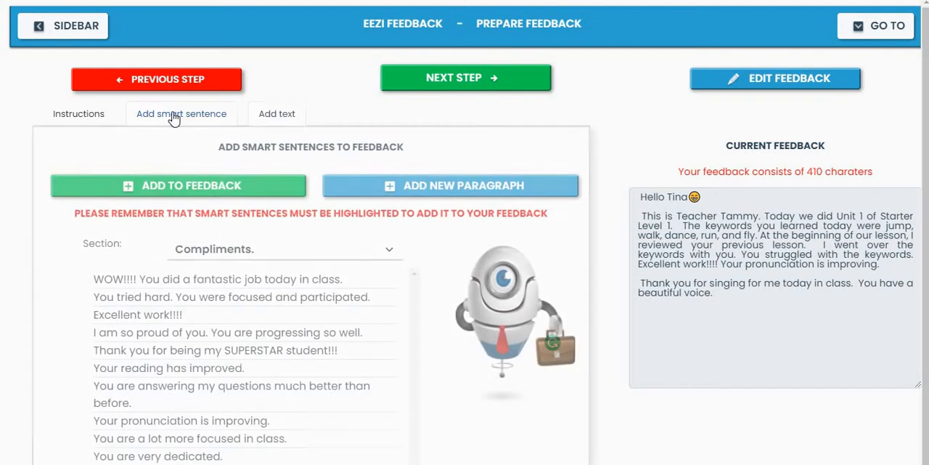
click(299, 254)
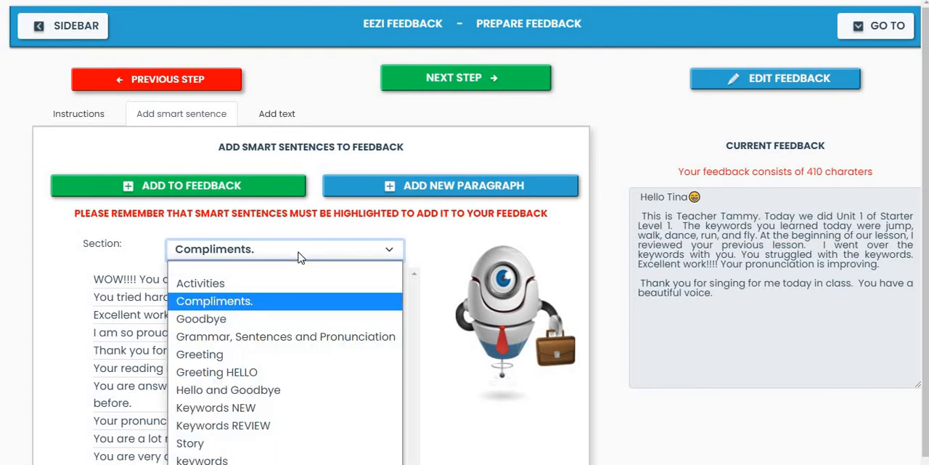
click(252, 392)
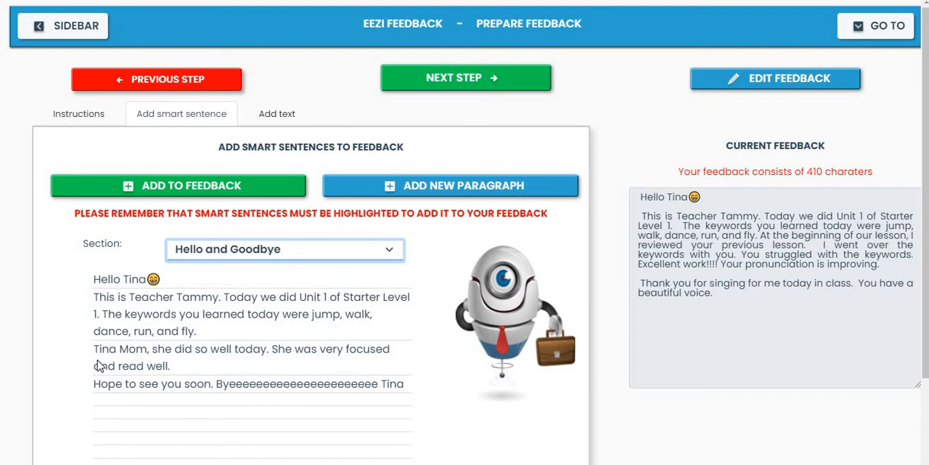
click(162, 357)
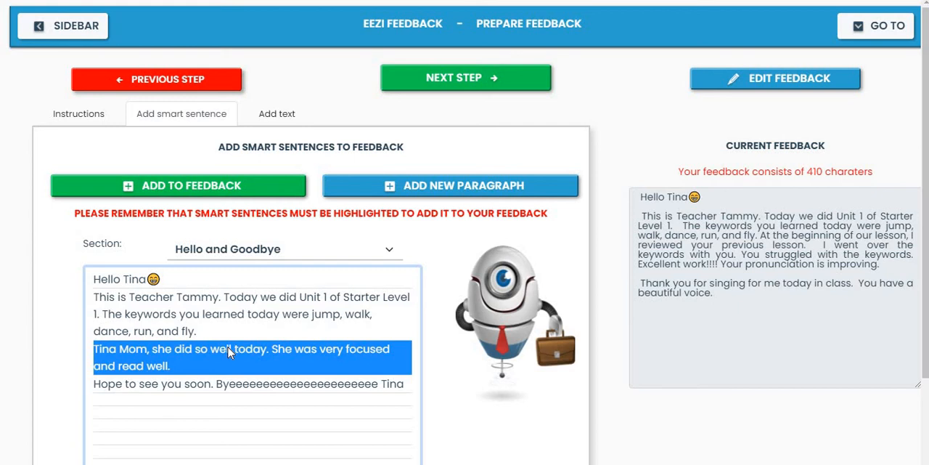
click(214, 190)
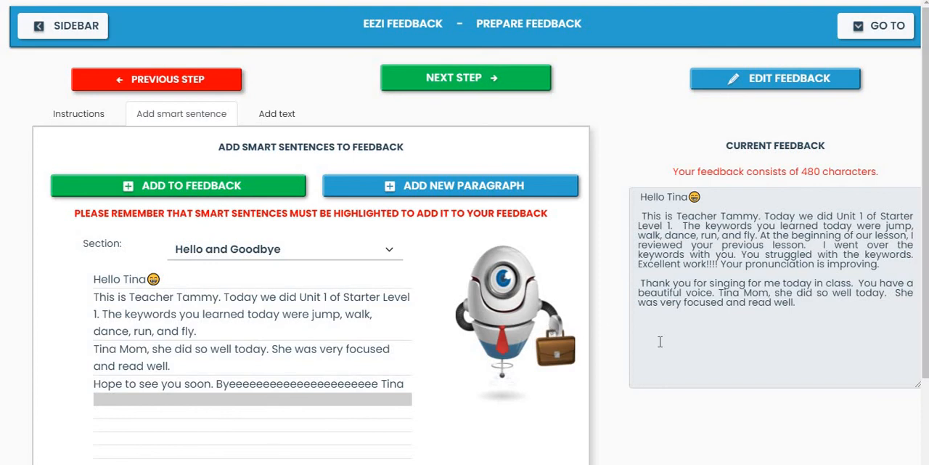
Complete the feedback so that it is copied to the clipboard, and return to editing the response
click(518, 76)
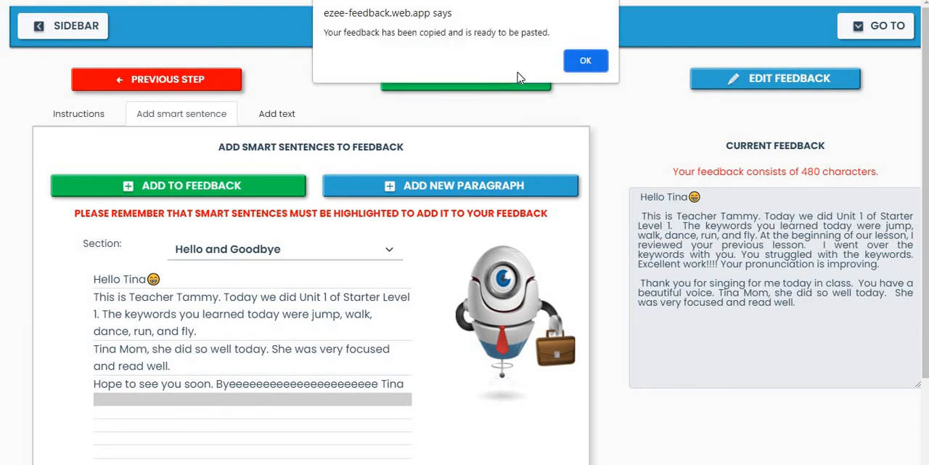
click(569, 70)
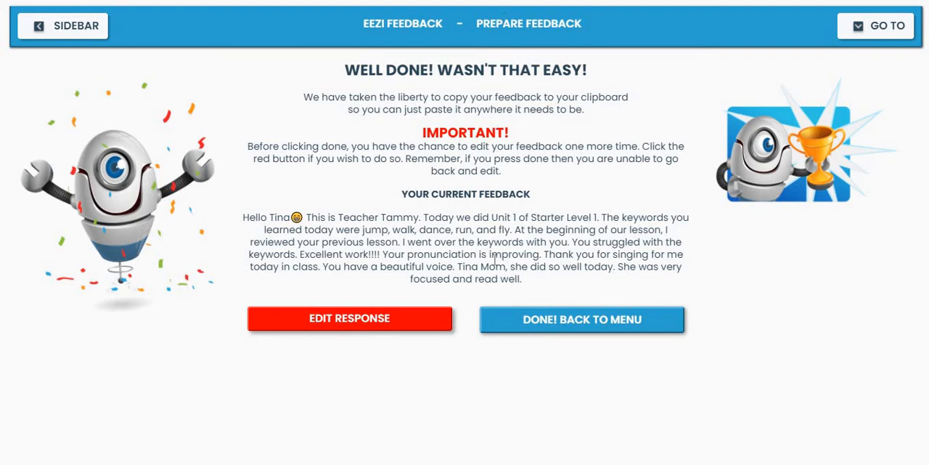
click(335, 323)
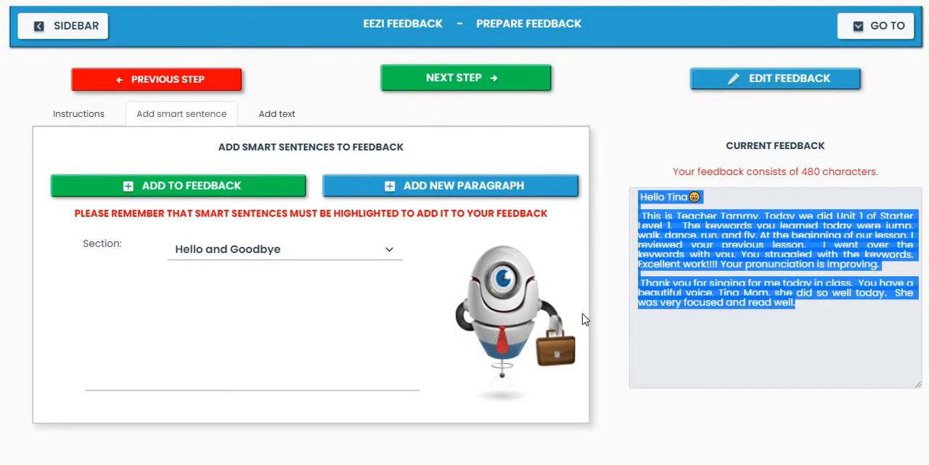
Edit the current feedback to add a closing line reading "Bye" followed by the student's first name, and finish editing
click(831, 311)
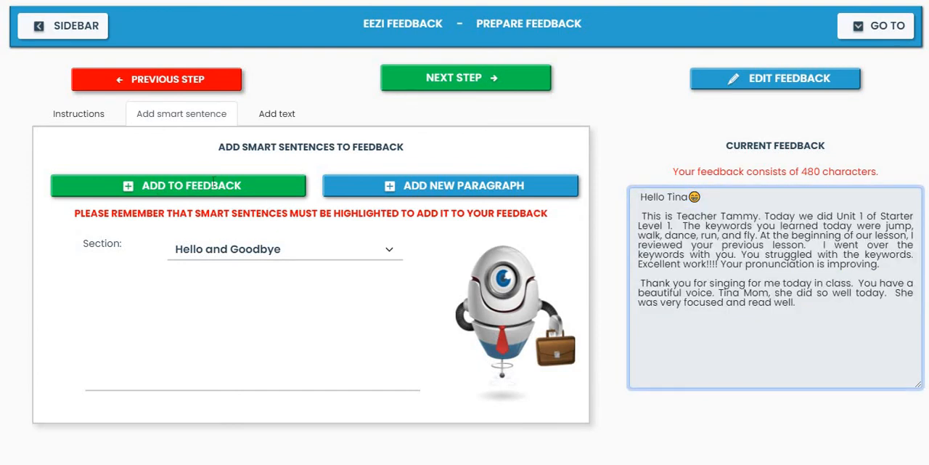
click(776, 81)
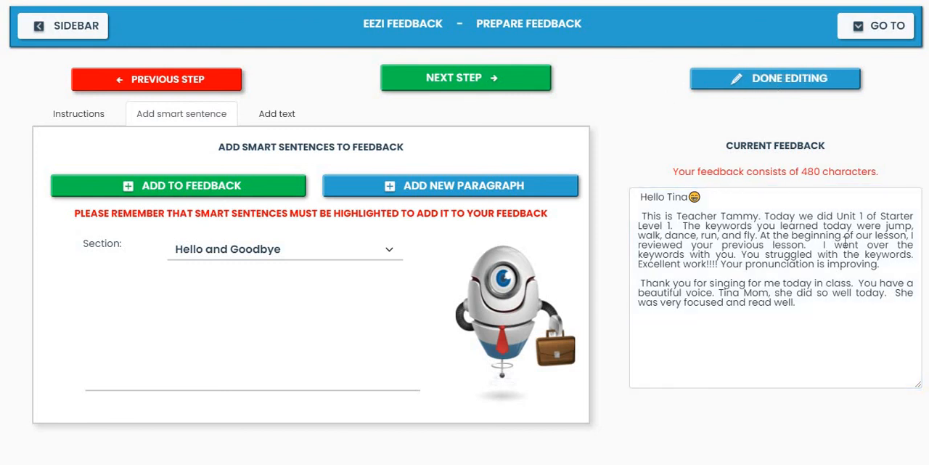
click(831, 305)
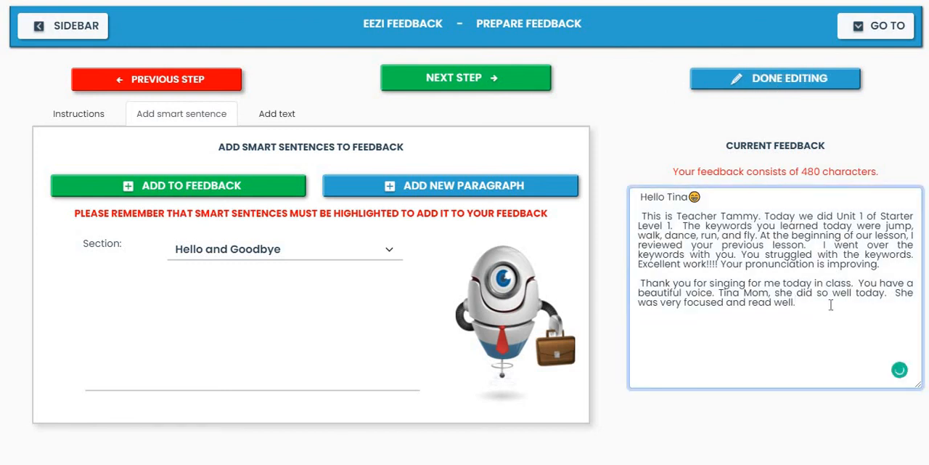
key(Return)
text(Bye)
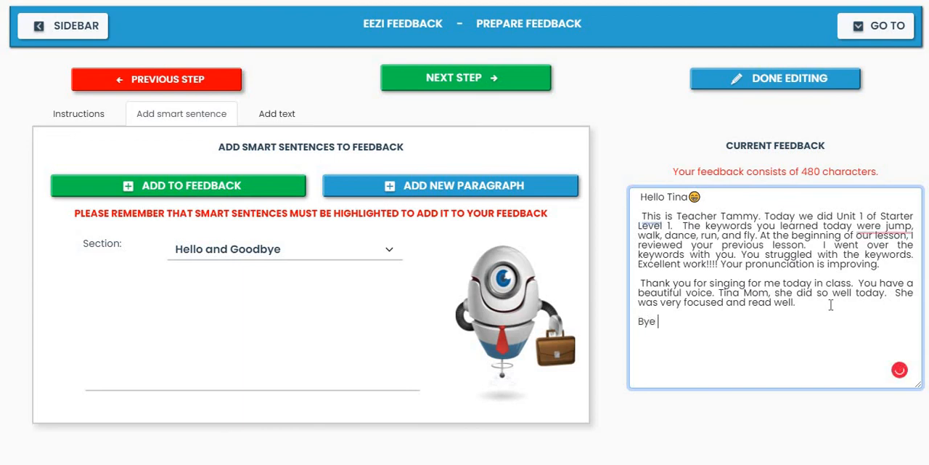
text( Tina)
click(825, 86)
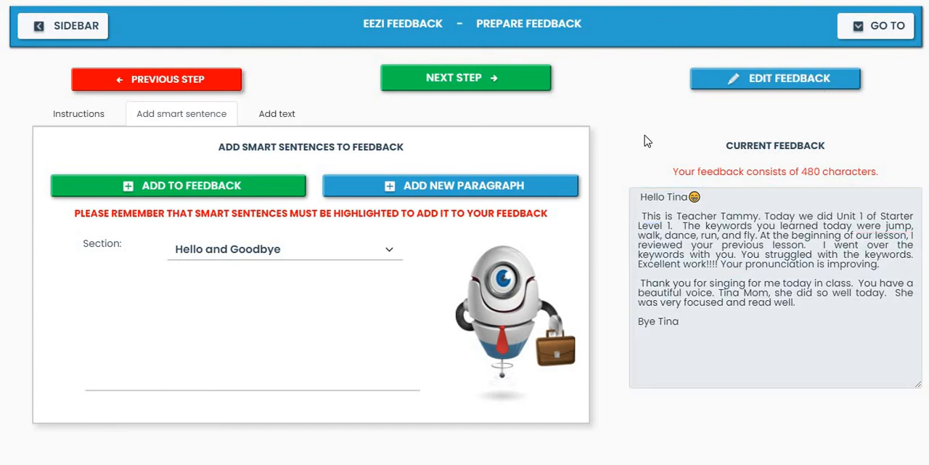
Complete the edited feedback so that it is copied to the clipboard, and acknowledge the copy notice
click(491, 81)
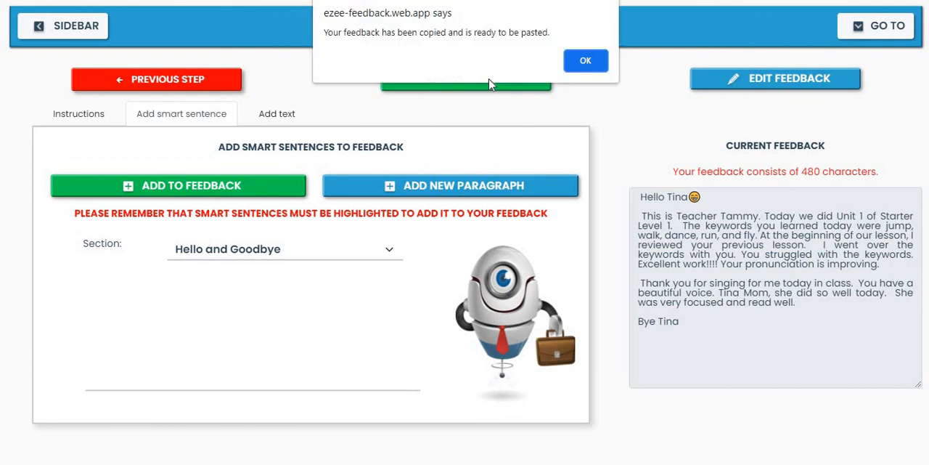
click(575, 64)
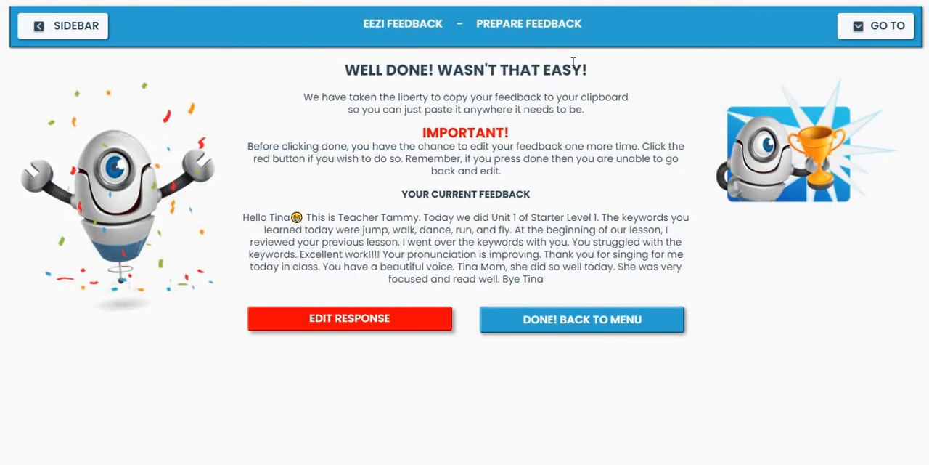